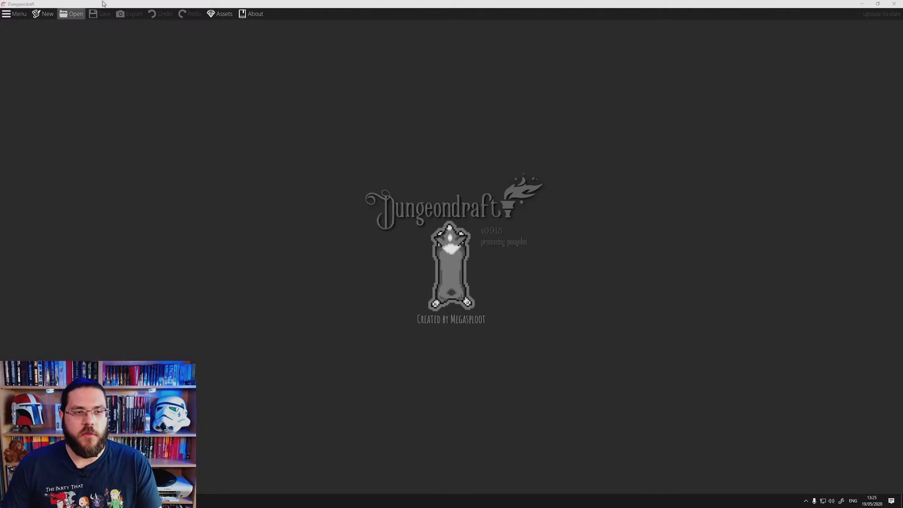
- Open the New Map dialog, which defaults to A3 Paper at 32 by 22 tiles
left_click(38, 14)
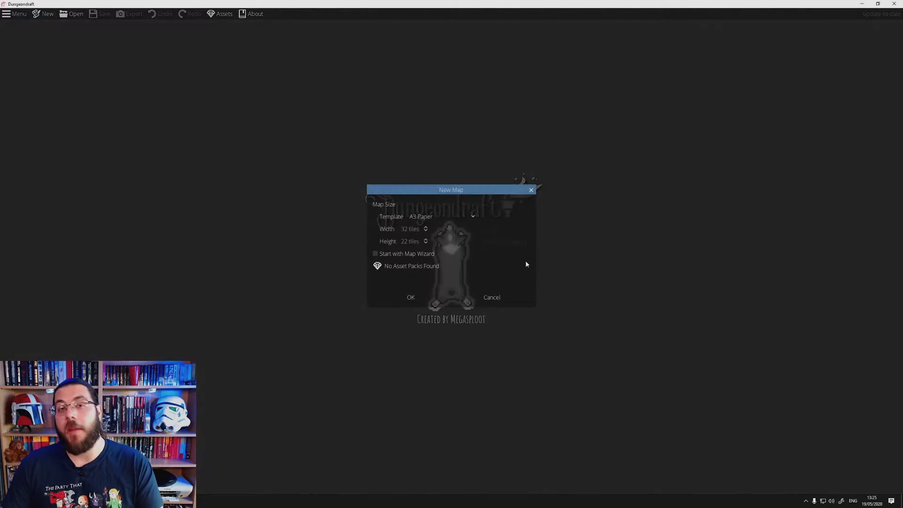
- Create a new map from the 40" TV size template
left_click(472, 215)
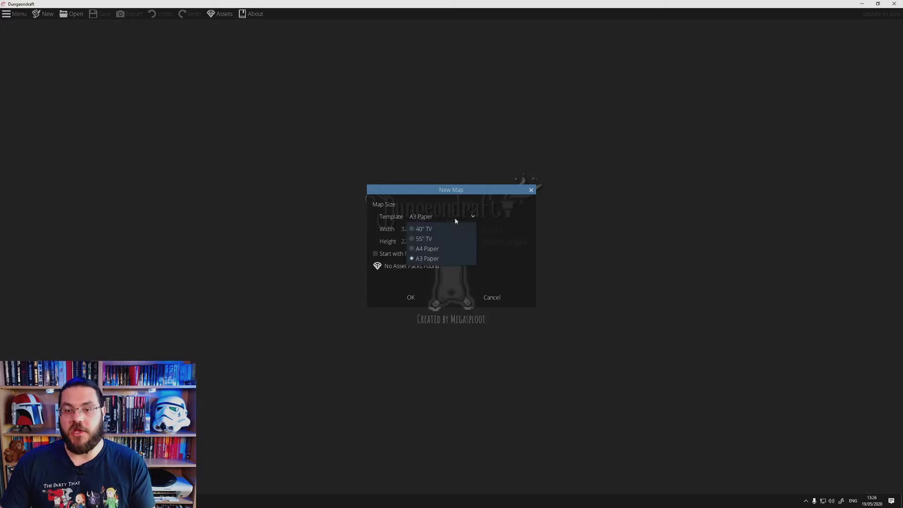
left_click(432, 232)
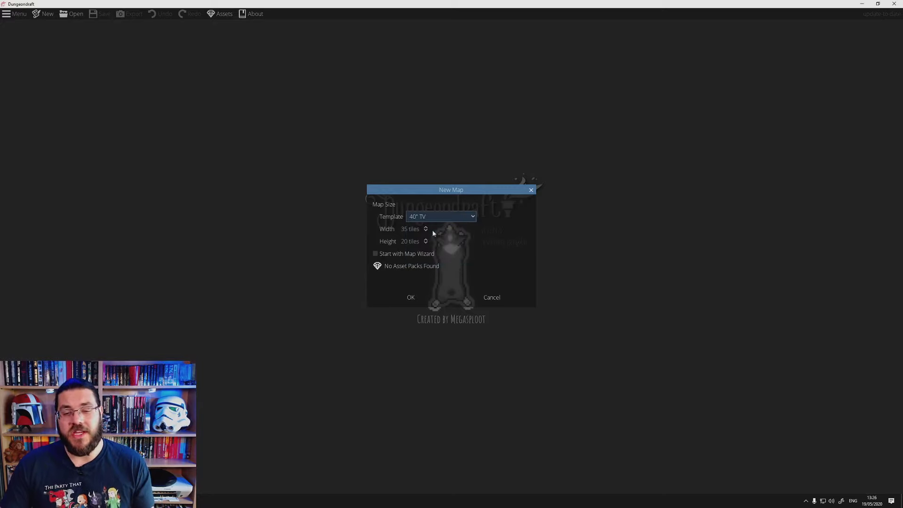
left_click(419, 301)
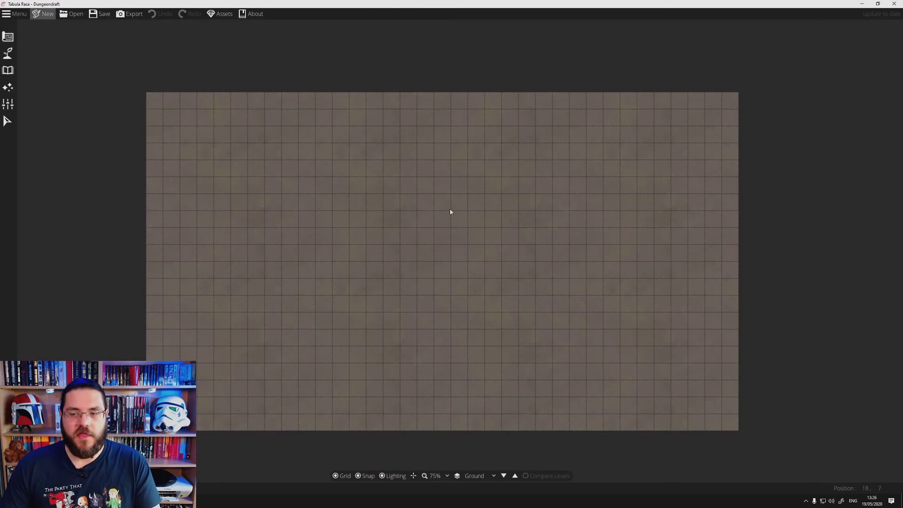
- Create another new map with a custom size of 45 by 30 tiles
left_click(38, 17)
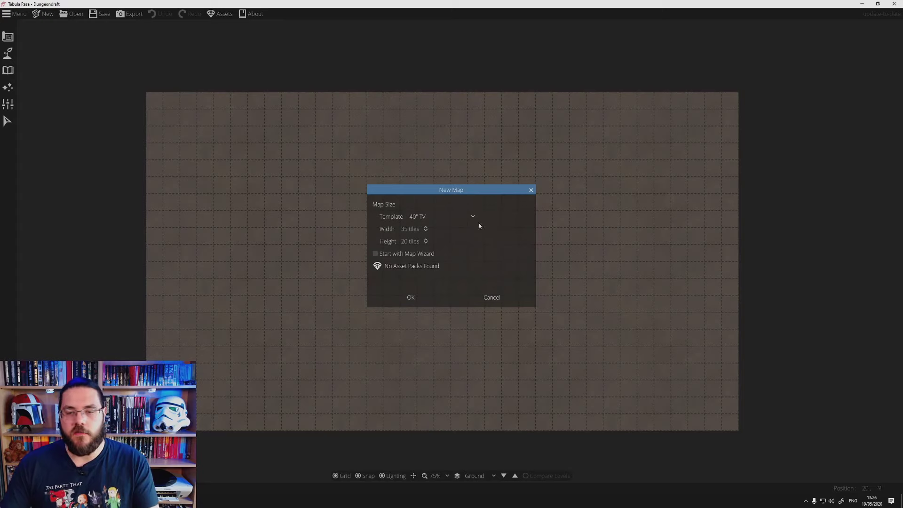
left_click(410, 229)
left_click(419, 229)
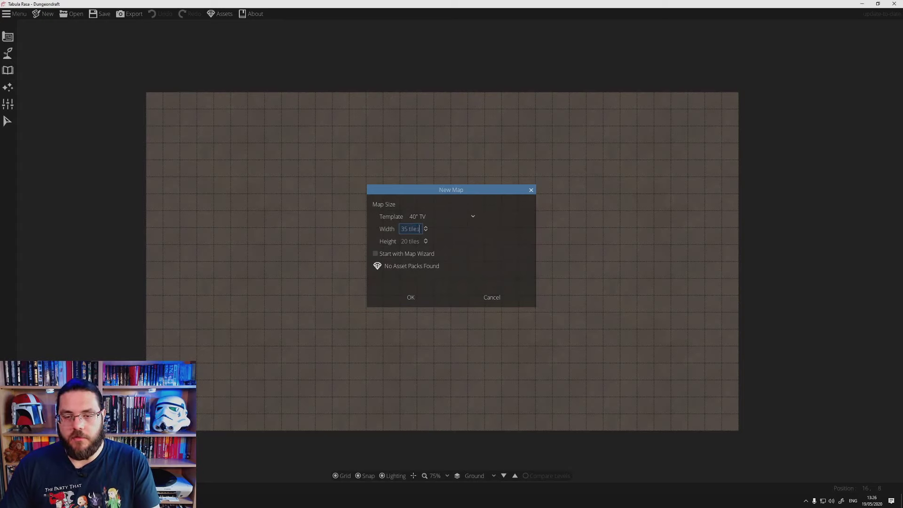
key("Delete")
type("4")
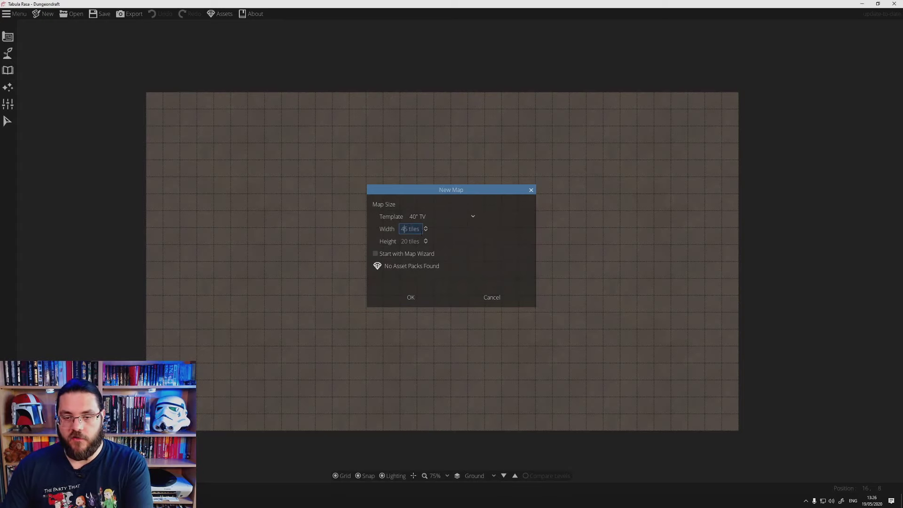
left_click(404, 241)
key("BackSpace")
type("3")
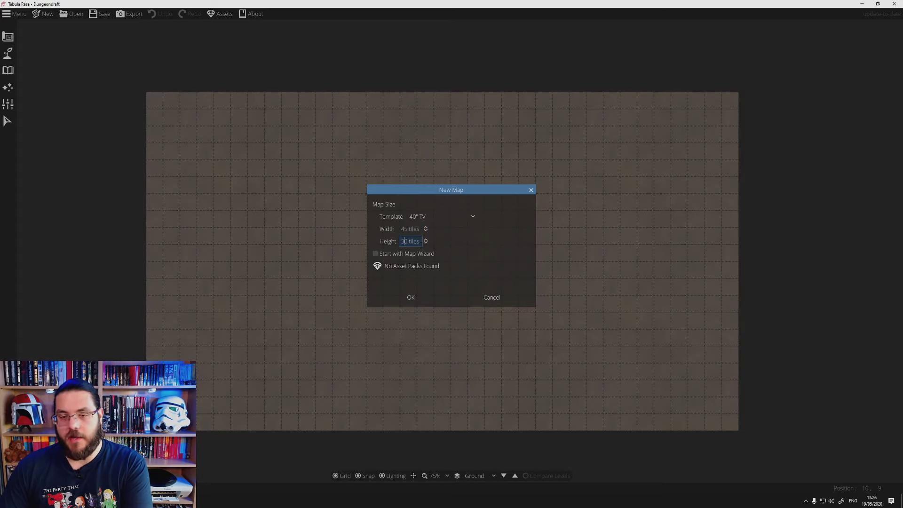
left_click(412, 297)
scroll(447, 207, "down", 3)
scroll(447, 206, "up", 1)
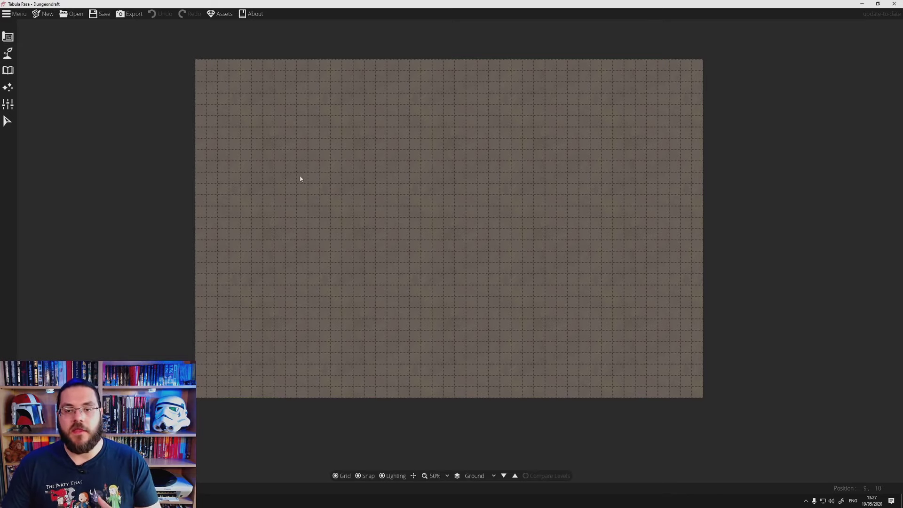
- Select the Wall Tool from the Design tools
left_click(8, 54)
left_click(31, 53)
left_click(37, 67)
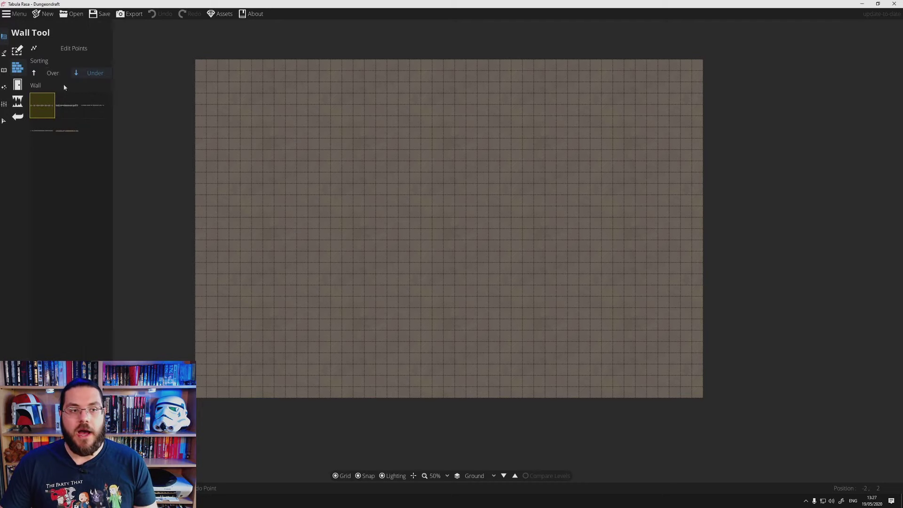
mouse_move(71, 140)
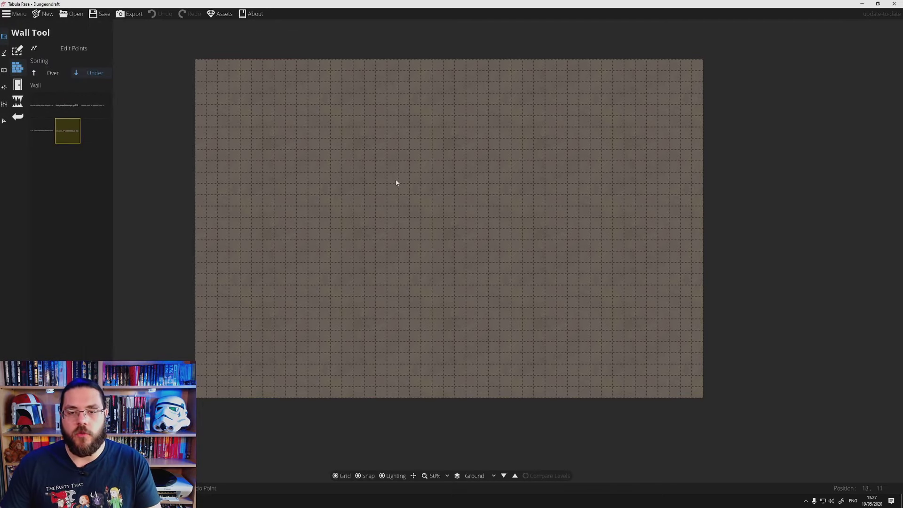
scroll(397, 179, "up", 3)
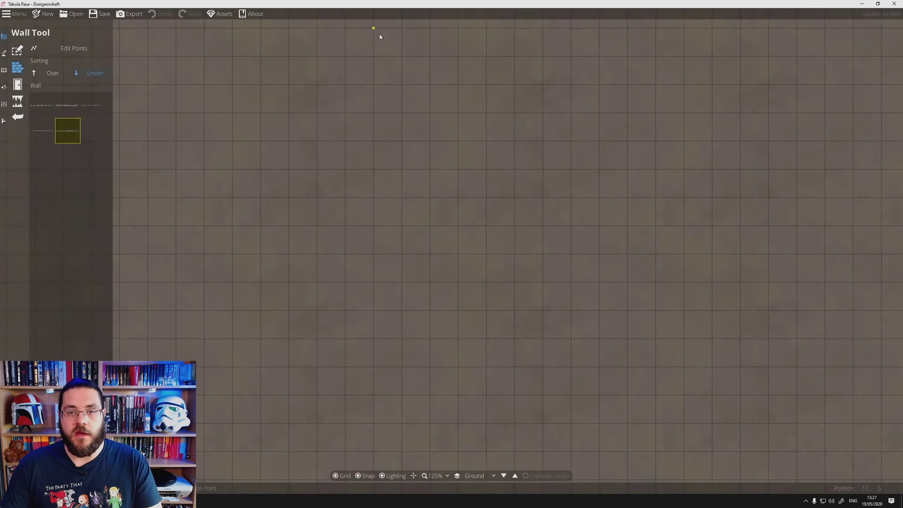
- Draw a long, gently curved wall from the top of the map downward
left_click(373, 57)
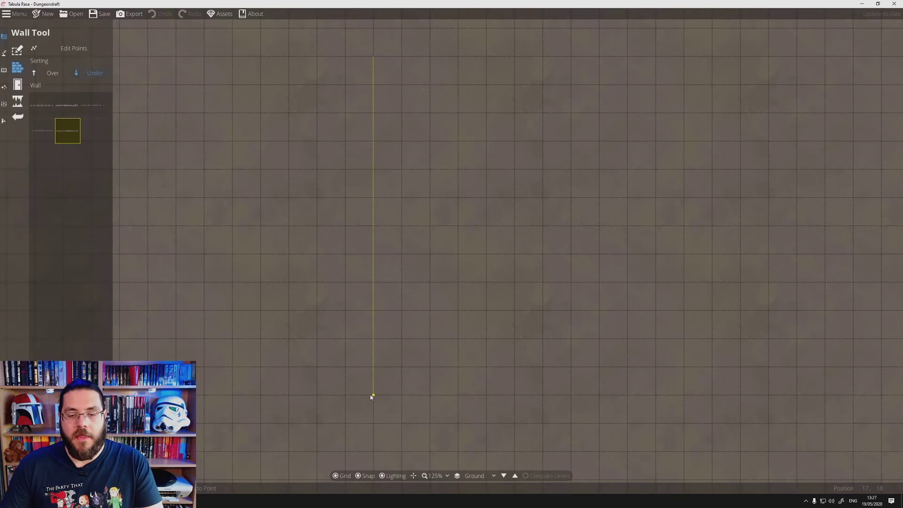
key("Escape")
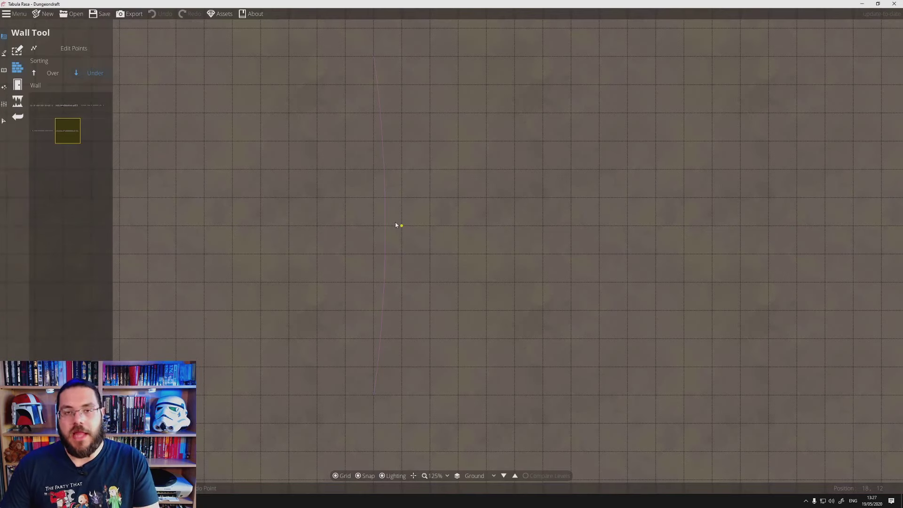
key("Return")
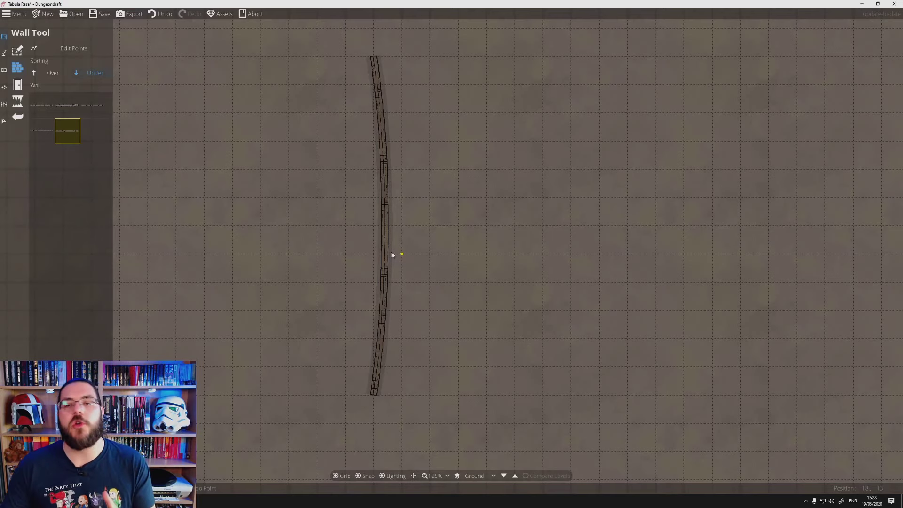
left_click(514, 57)
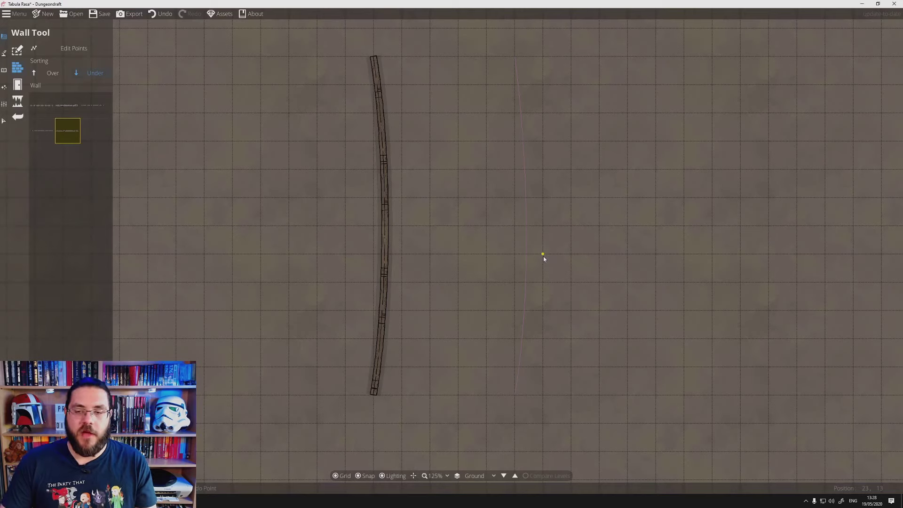
- Finish a second curved wall and draw a third curved wall further right
left_click(543, 256)
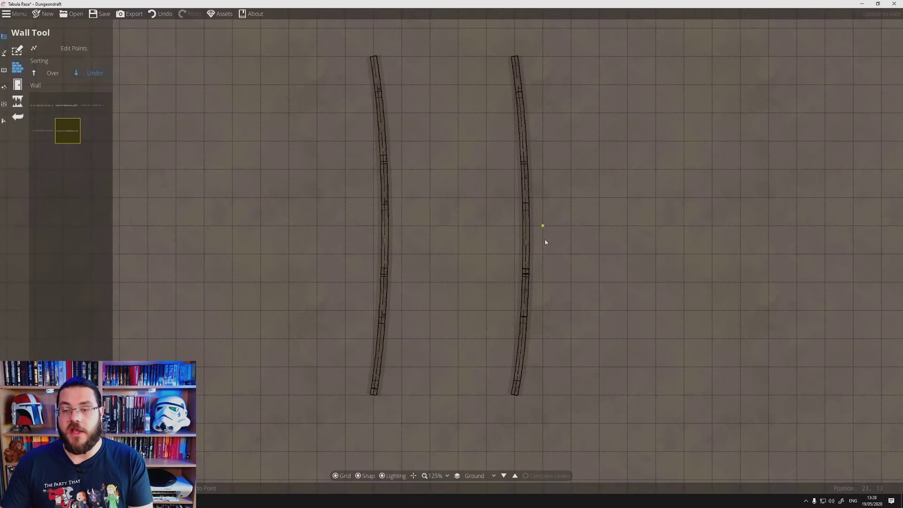
left_click(659, 56)
left_click(656, 400)
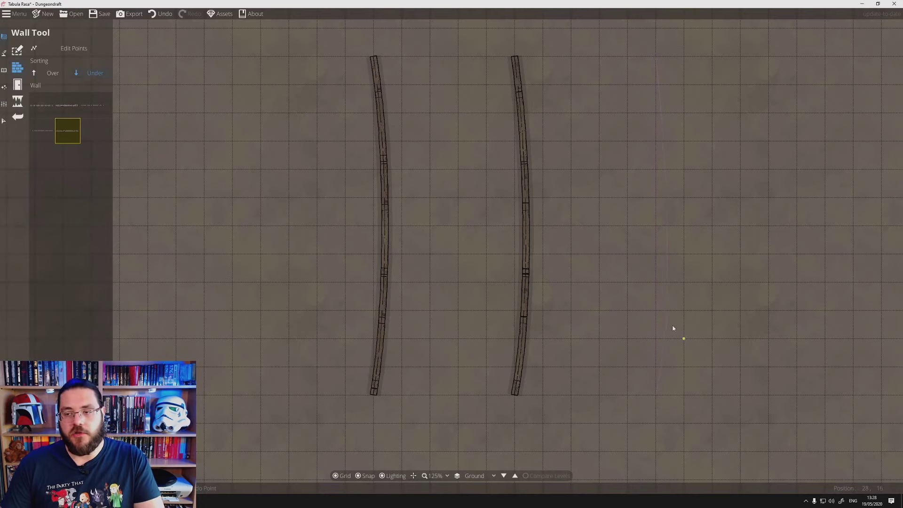
left_click(684, 290)
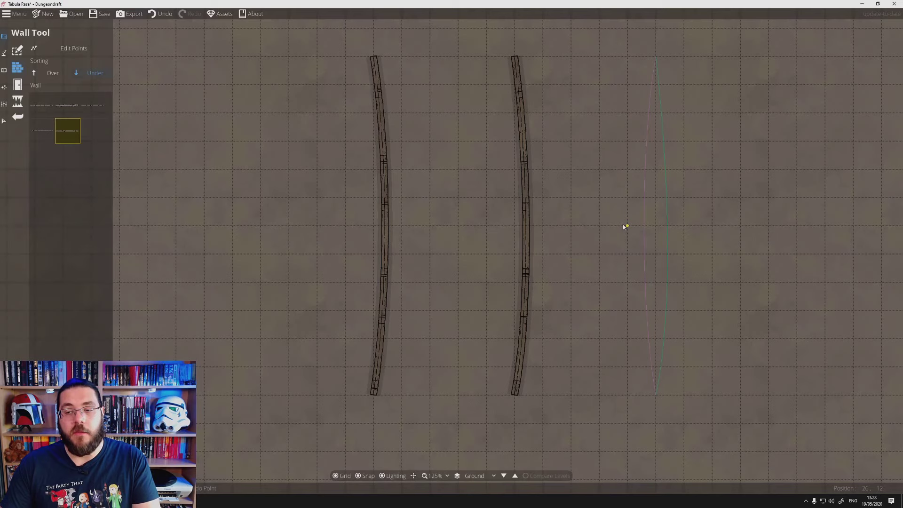
key("Return")
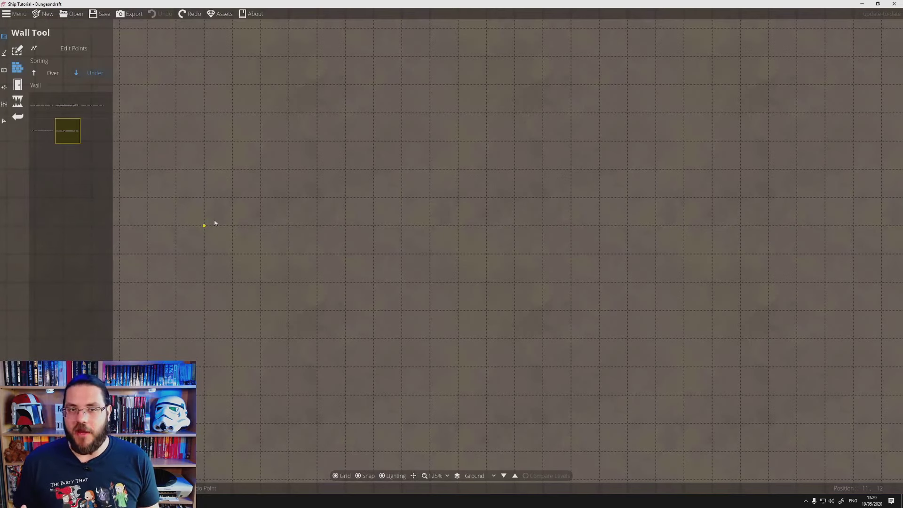
scroll(214, 222, "down", 3)
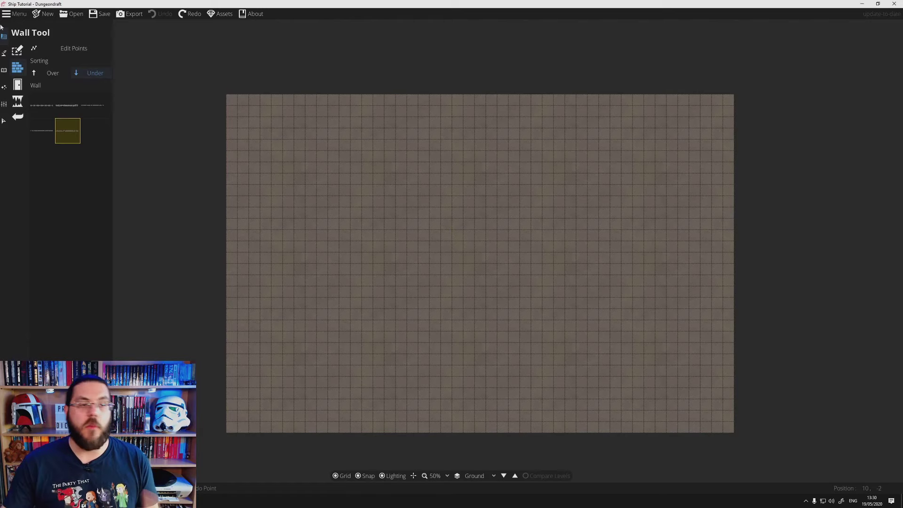
- Add four new levels: Sails, Upper Deck, Main Deck and Below Deck
left_click(4, 107)
left_click(28, 50)
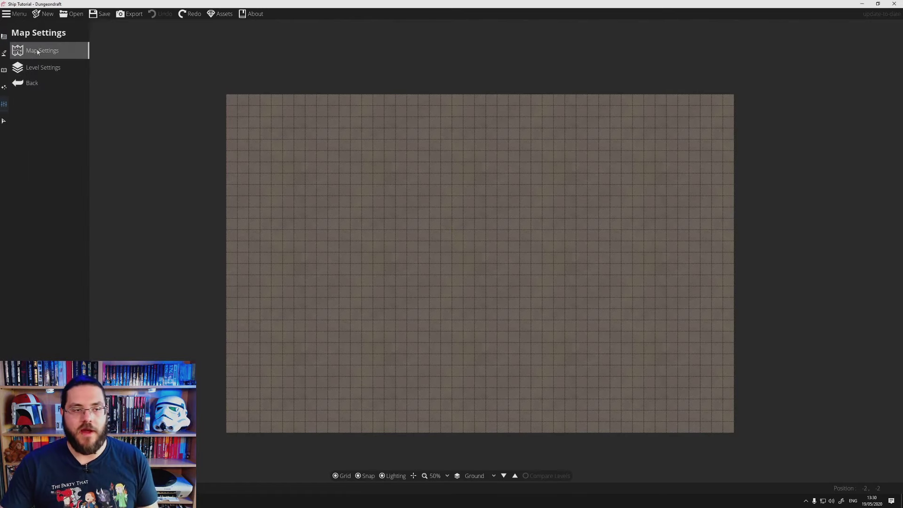
left_click(19, 67)
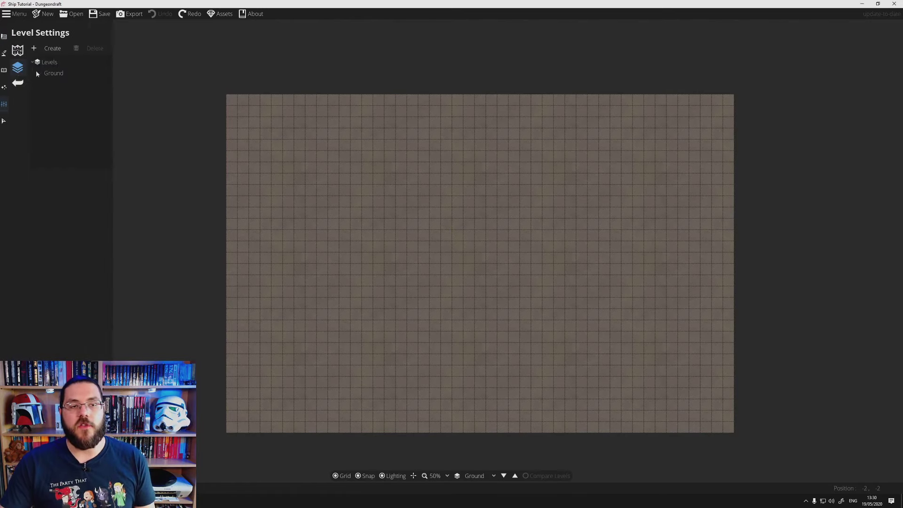
left_click(50, 49)
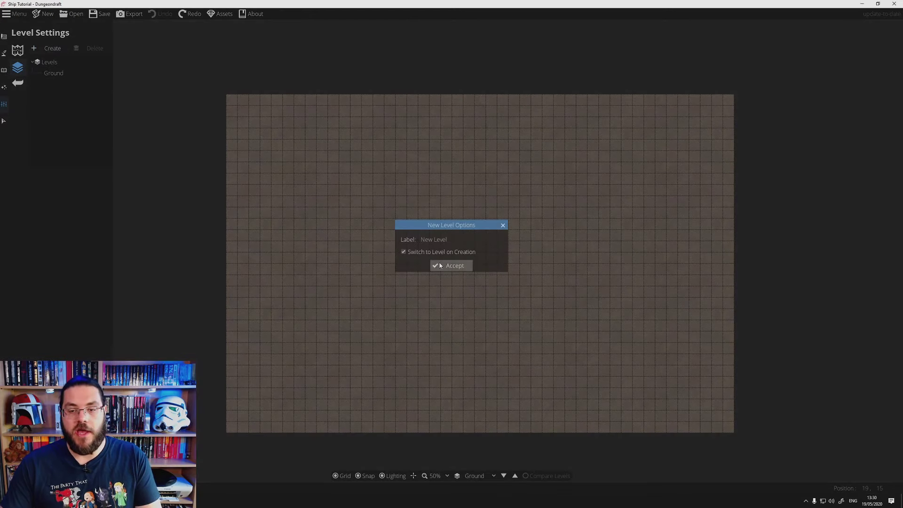
left_click(449, 265)
left_click(56, 54)
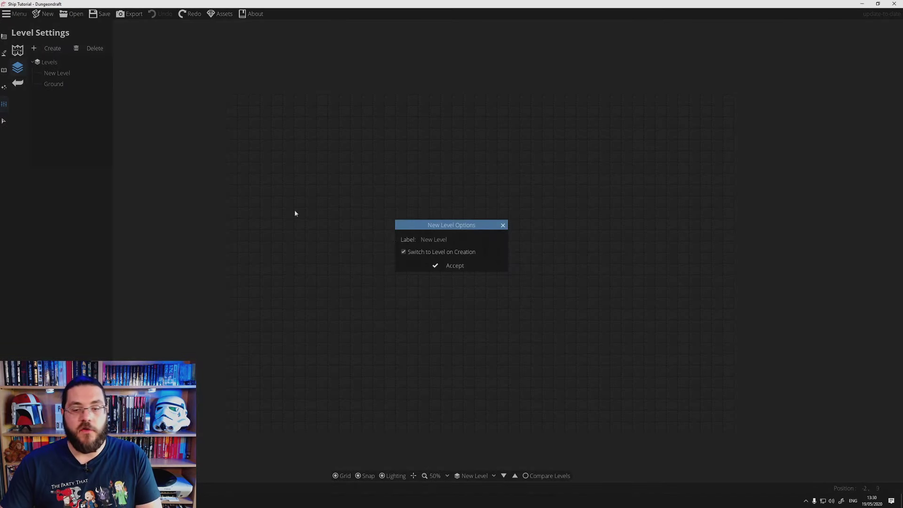
left_click(446, 265)
left_click(52, 48)
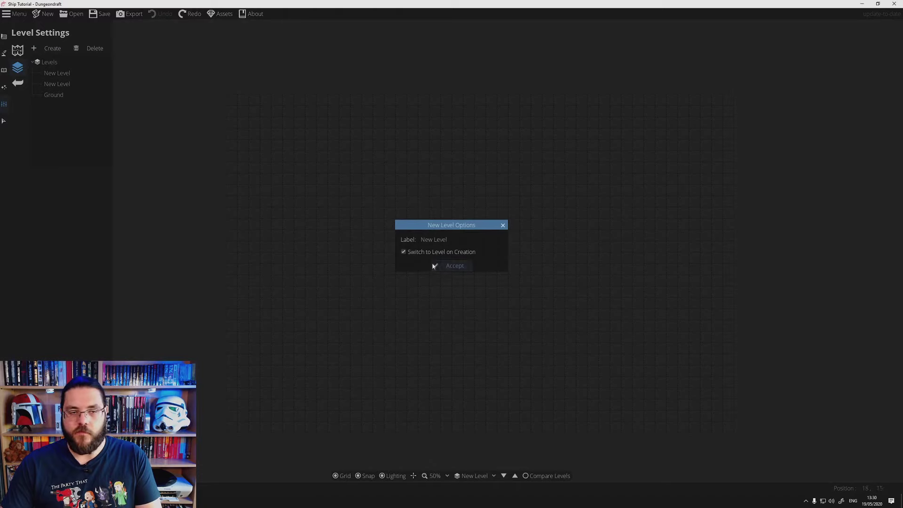
left_click(434, 266)
left_click(52, 48)
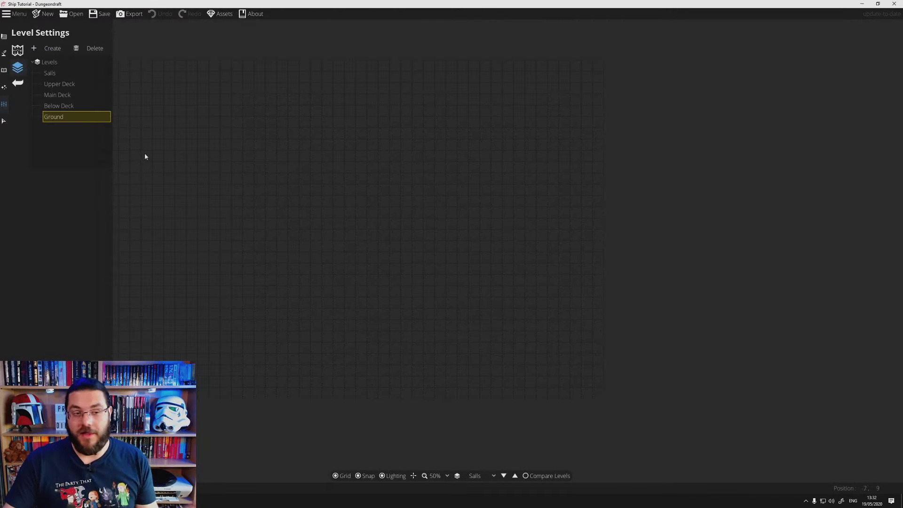
- Switch to the Ground level and make it visible
left_click(487, 476)
left_click(478, 488)
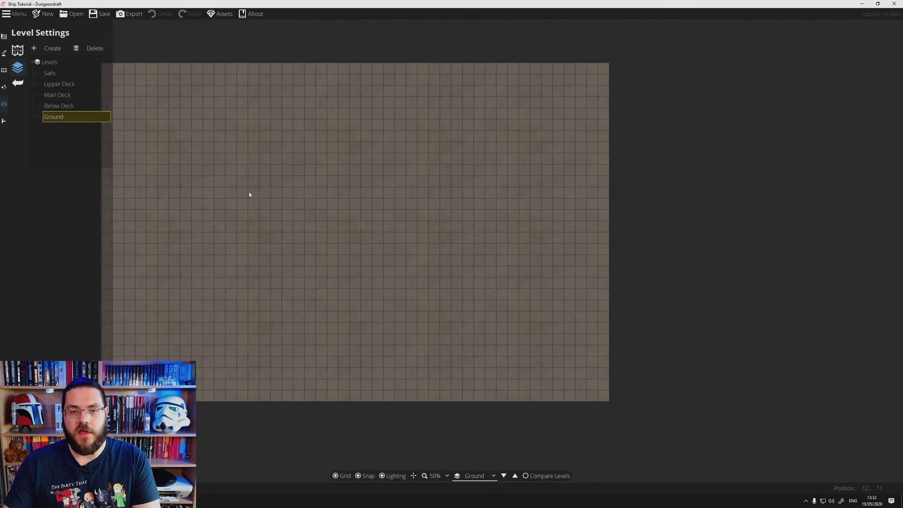
left_click(17, 83)
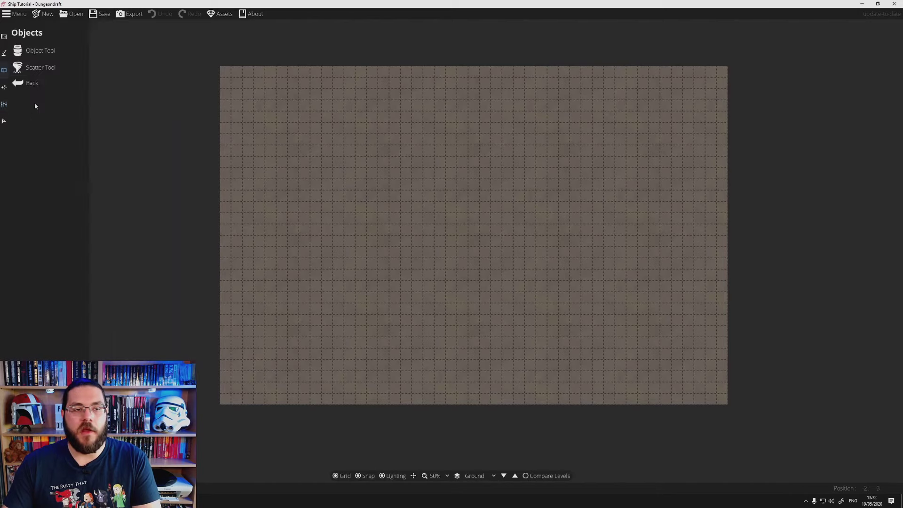
left_click(4, 53)
- Flood the whole Ground level with blue deep and light-blue shallow water, then save
left_click(3, 53)
left_click(39, 67)
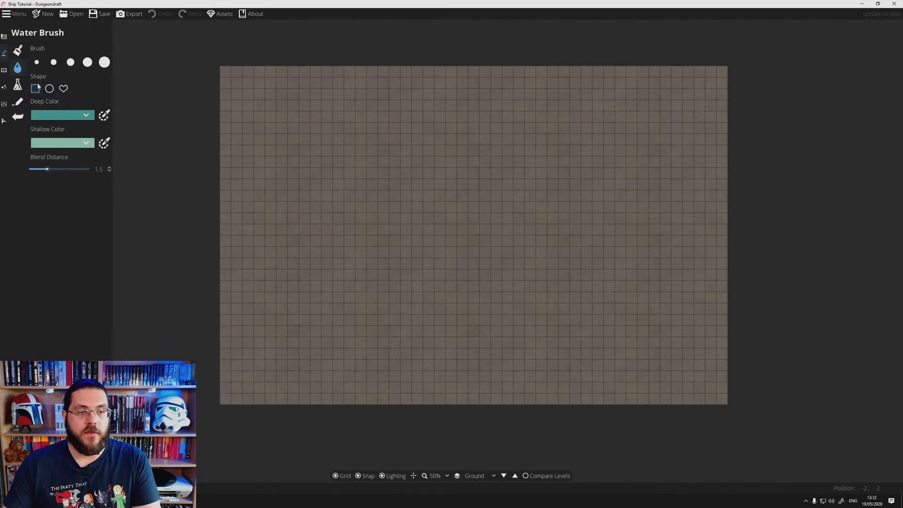
left_click(61, 115)
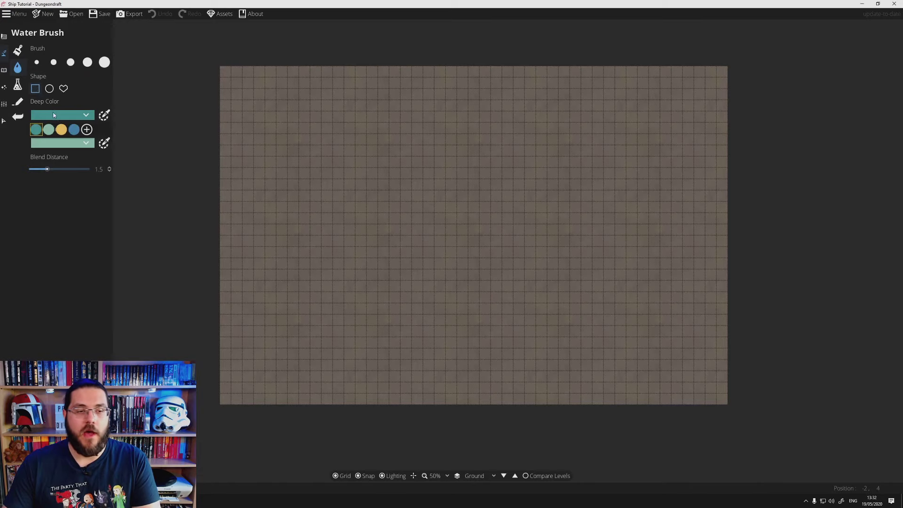
left_click(74, 128)
left_click(76, 141)
left_click(75, 155)
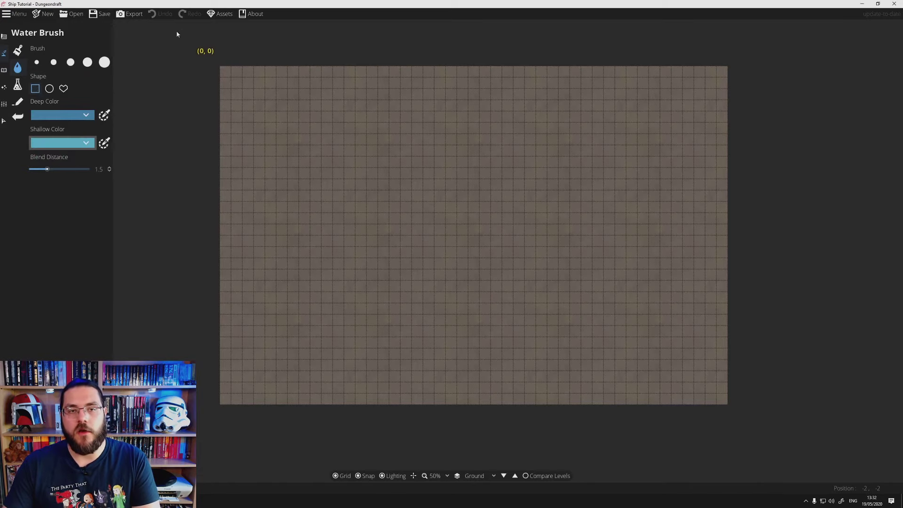
left_click_drag(217, 63, 755, 426)
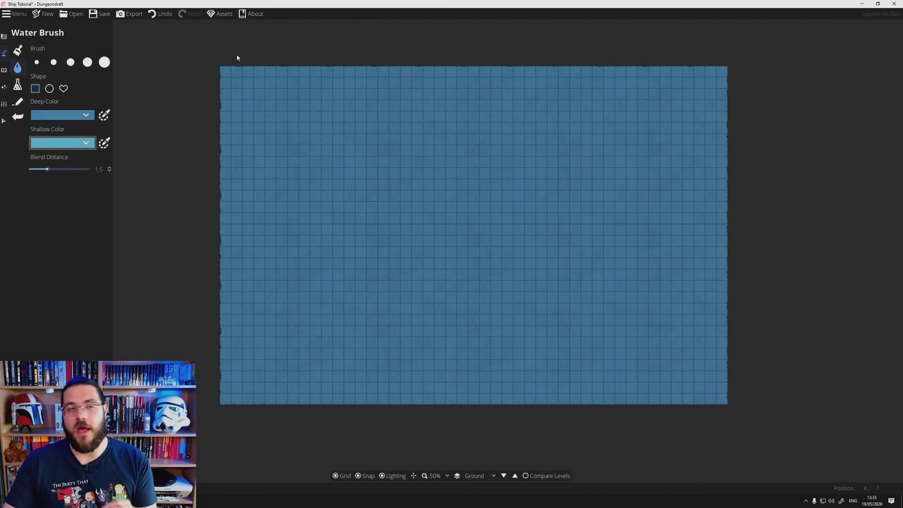
left_click(104, 14)
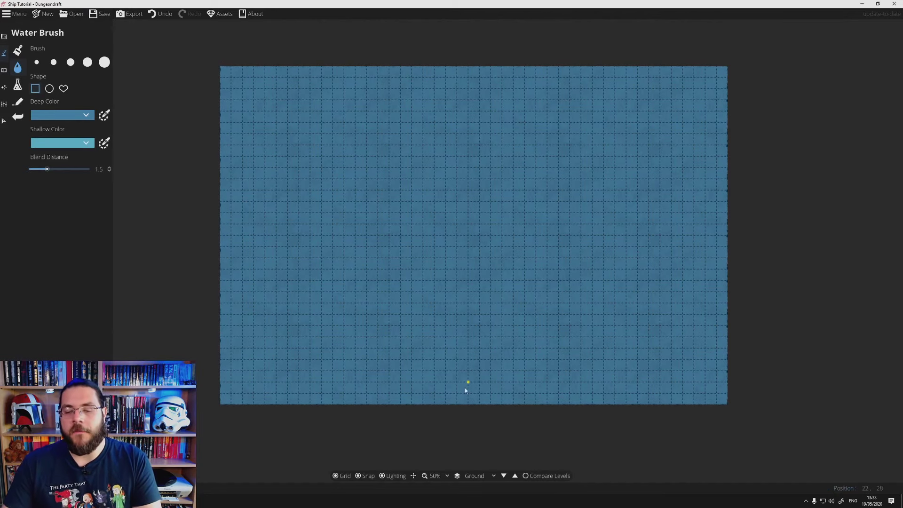
left_click(474, 475)
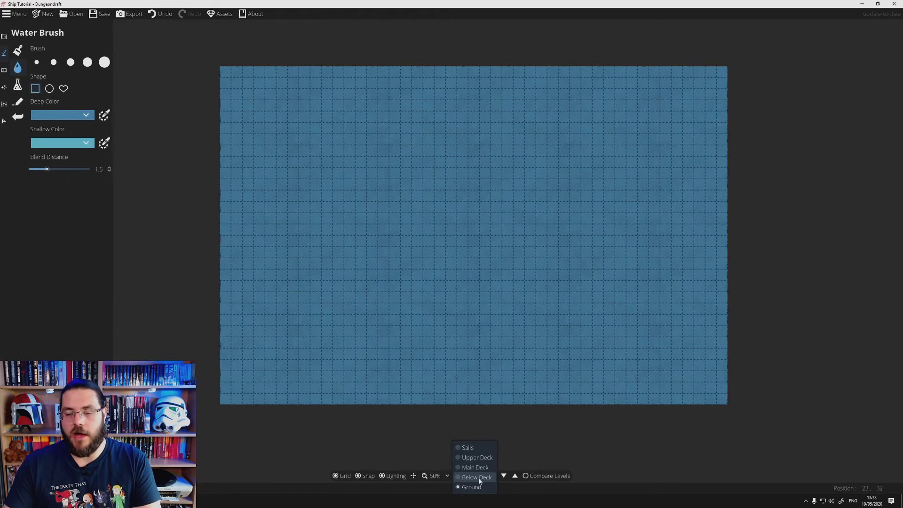
- Move from Below Deck to Main Deck with Compare Levels enabled
left_click(476, 478)
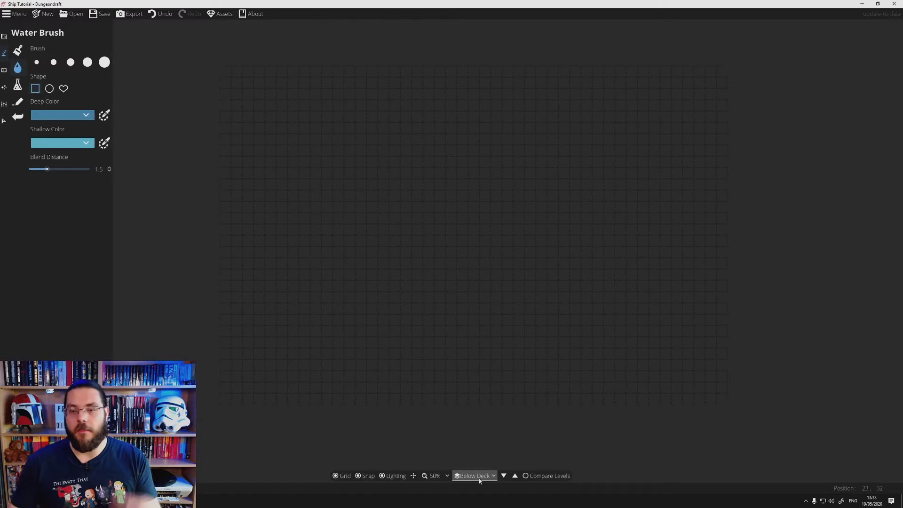
left_click(515, 475)
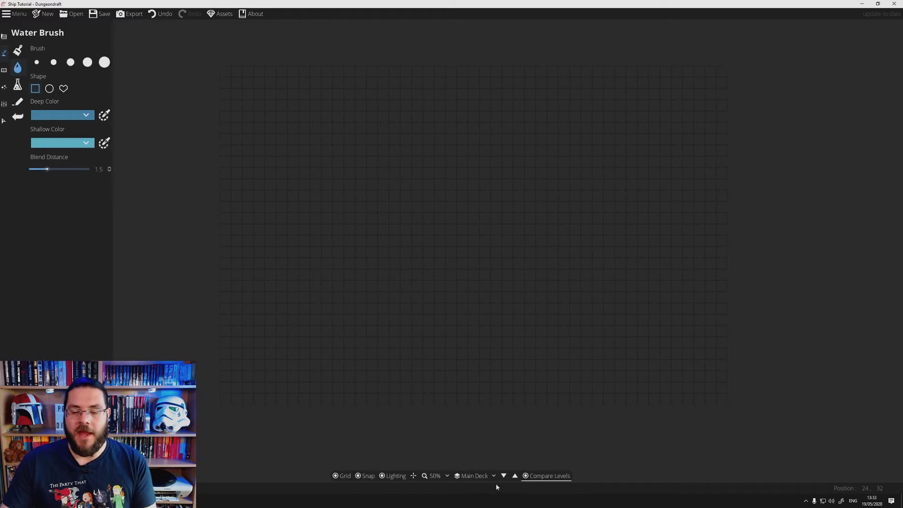
- Set Compare Levels reference to Ground, both opacities 100%, then save the map
left_click(526, 476)
left_click(526, 476)
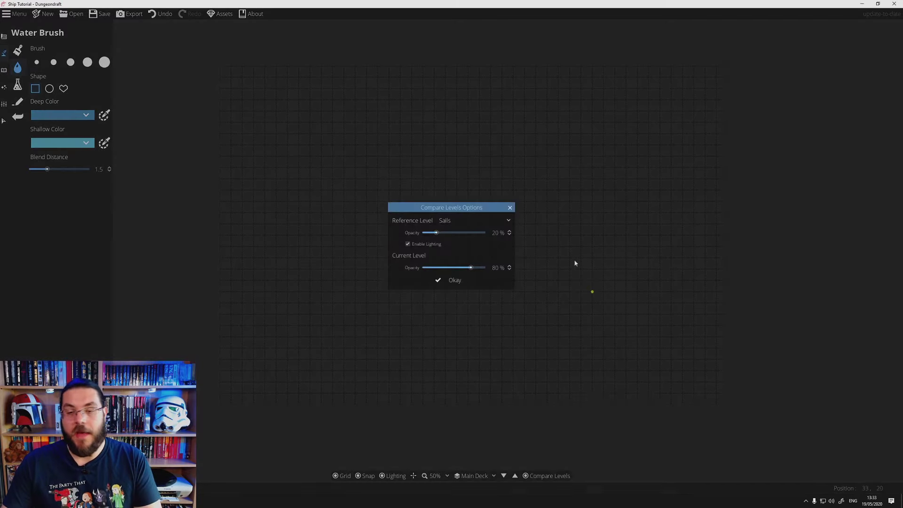
left_click(496, 221)
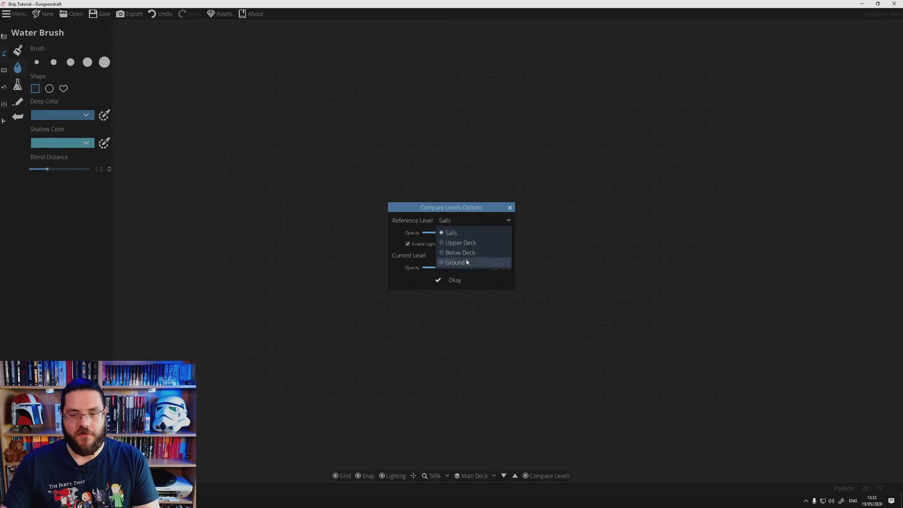
left_click(452, 263)
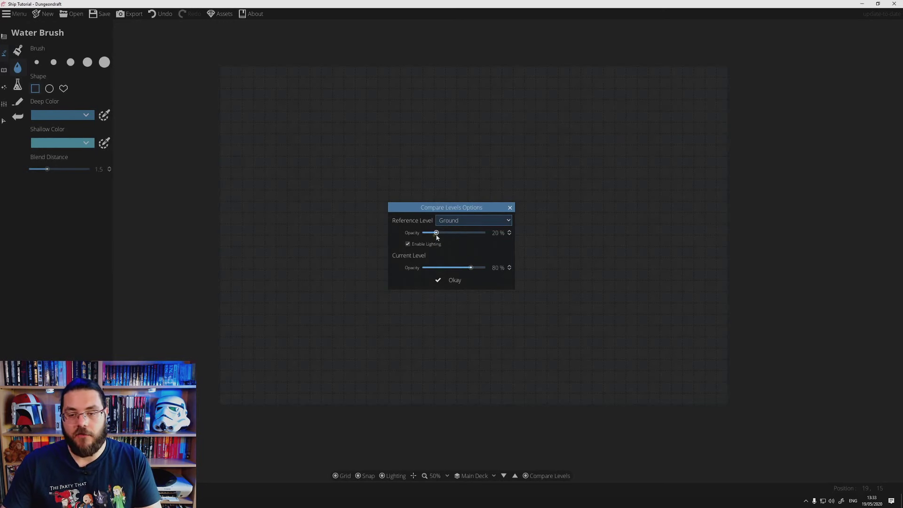
left_click_drag(436, 236, 508, 239)
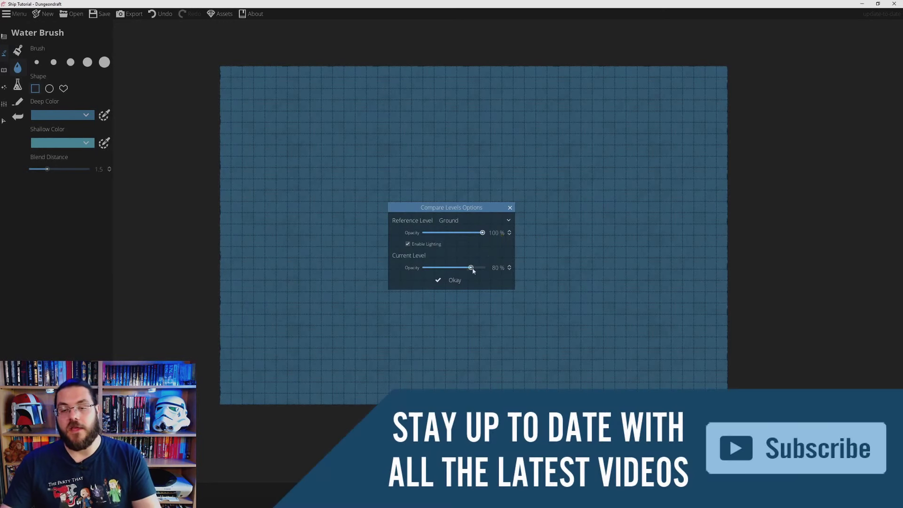
left_click_drag(470, 270, 484, 271)
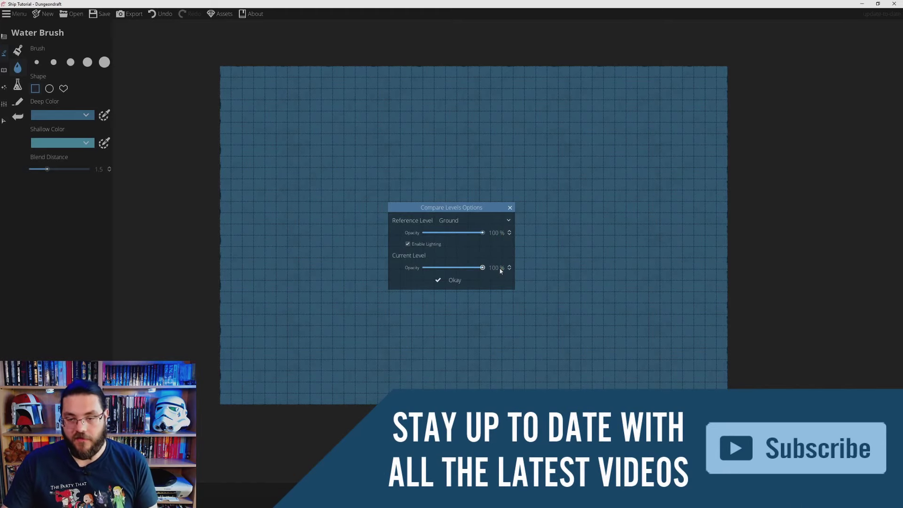
left_click(454, 281)
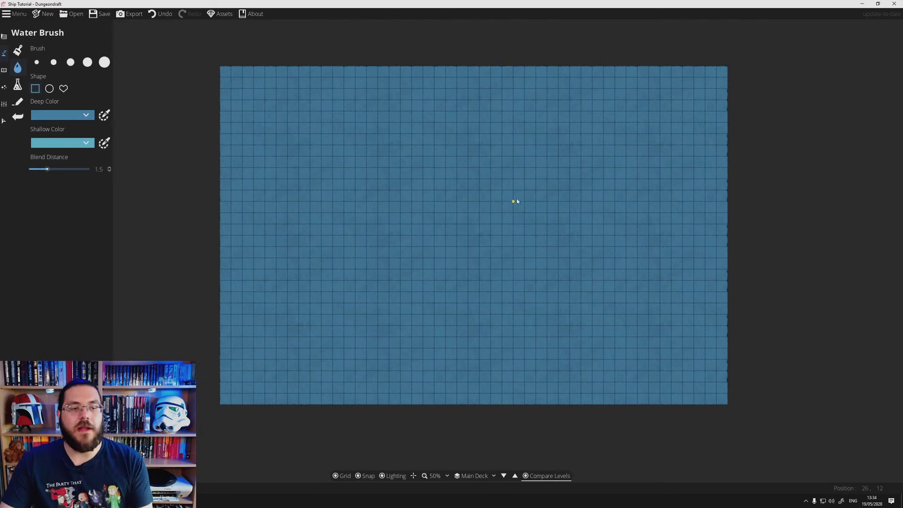
left_click(99, 17)
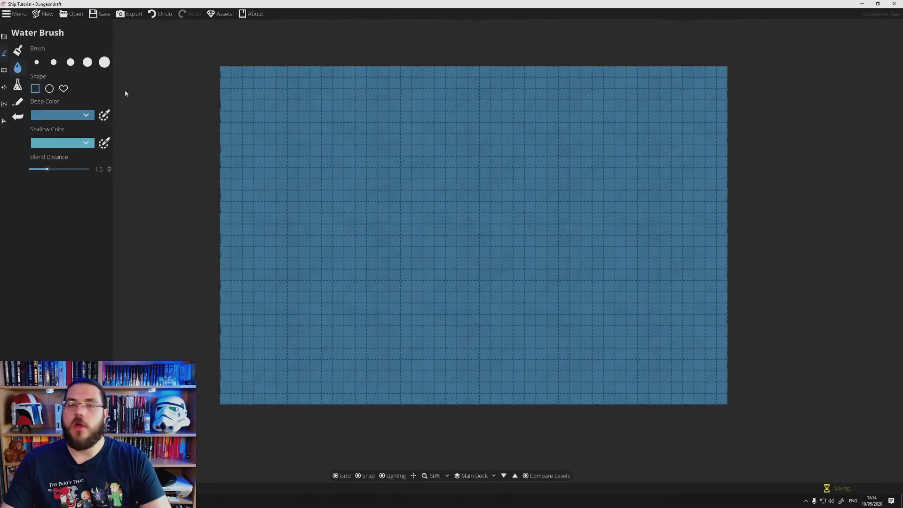
- Open the Objects panel and switch to the browser's frigate ship plan
left_click(4, 70)
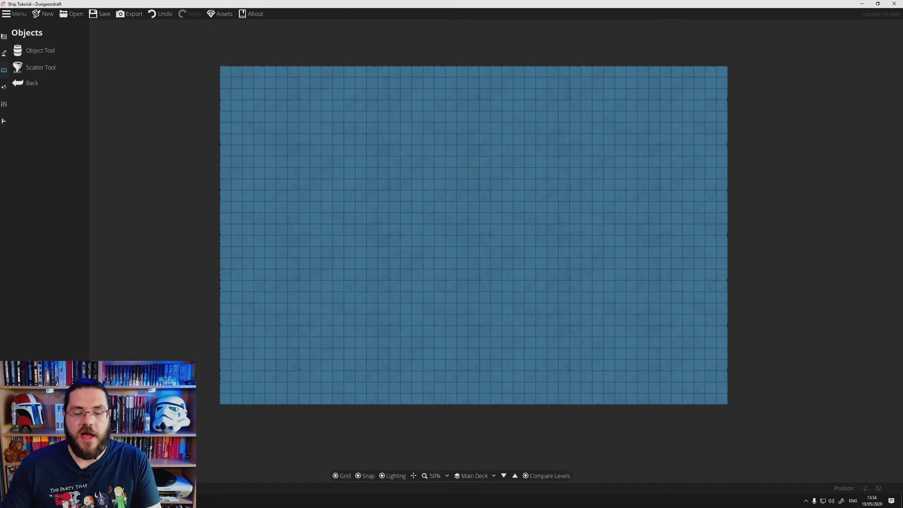
key("alt+Tab")
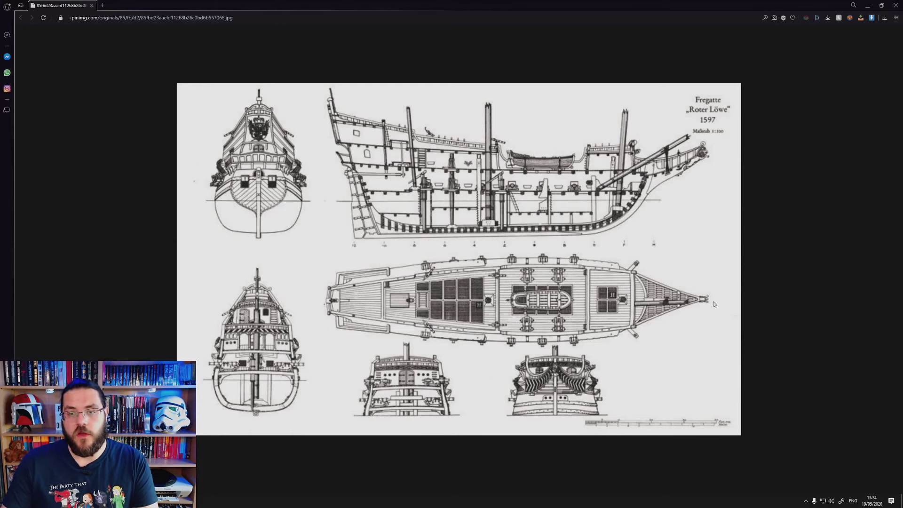
- Flip between the frigate ship plan and the map several times, ending in Dungeondraft
key("alt+Tab")
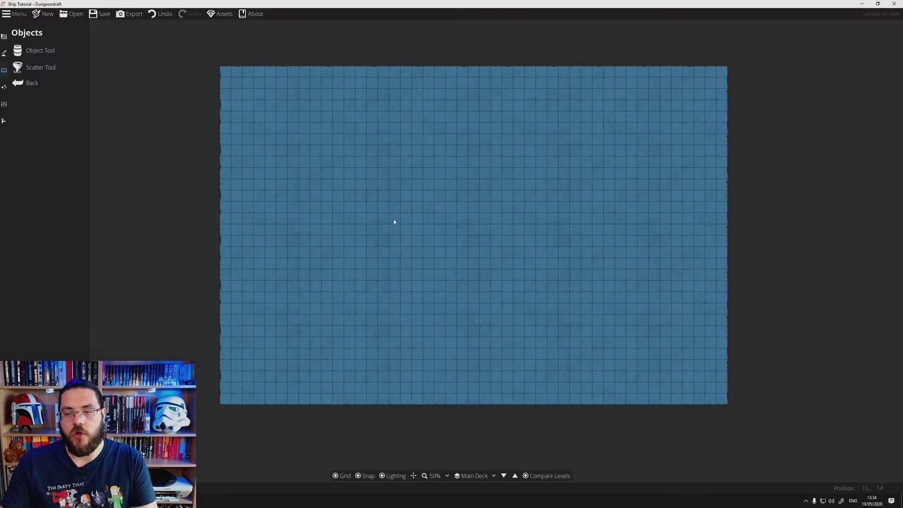
key("alt+Tab")
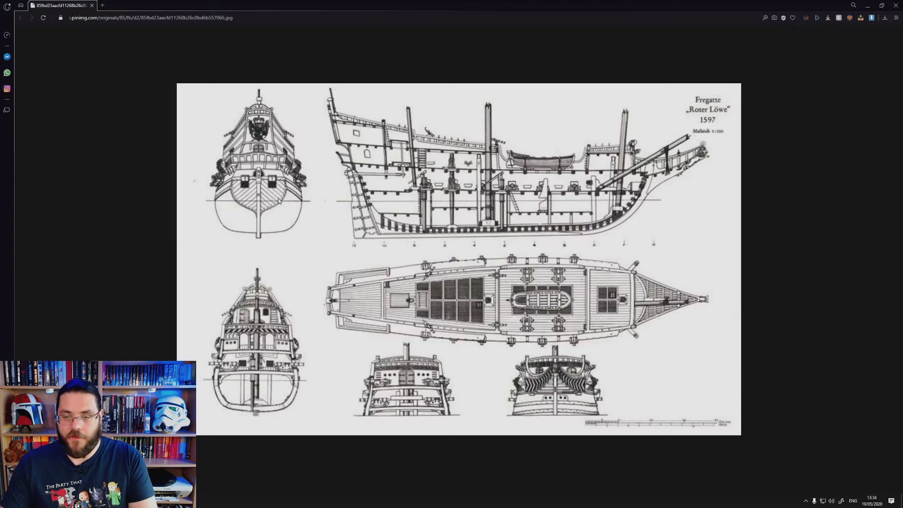
key("alt+Tab")
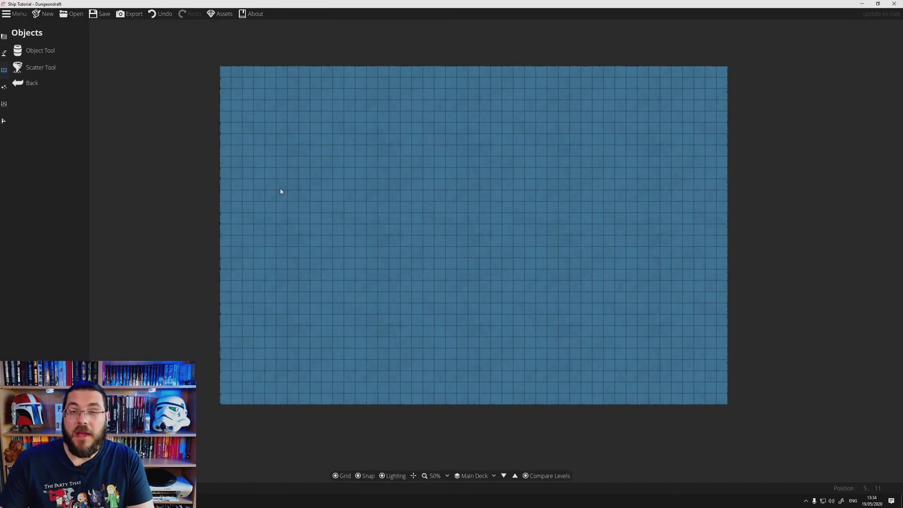
key("alt+Tab")
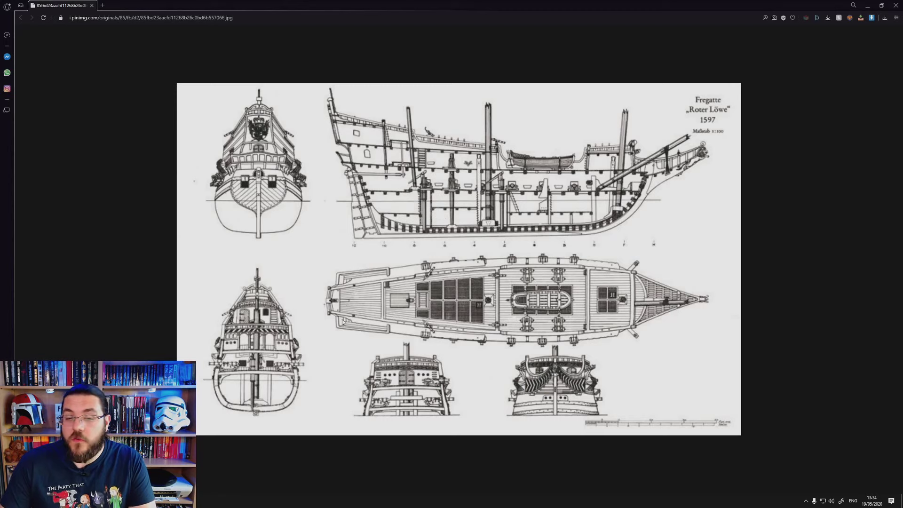
key("alt+Tab")
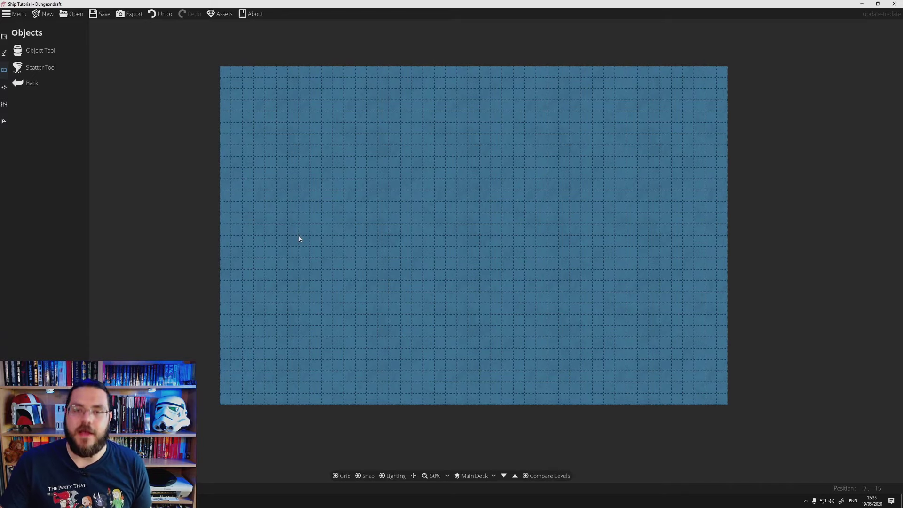
- Draw the first hull wall on the Main Deck's left side, running downward and bowing left in a curve
left_click(4, 36)
left_click(40, 66)
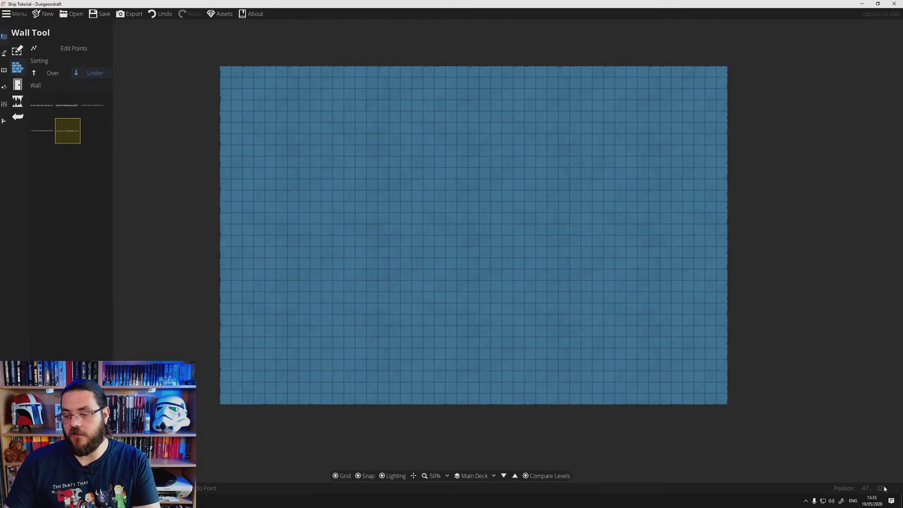
left_click(289, 208)
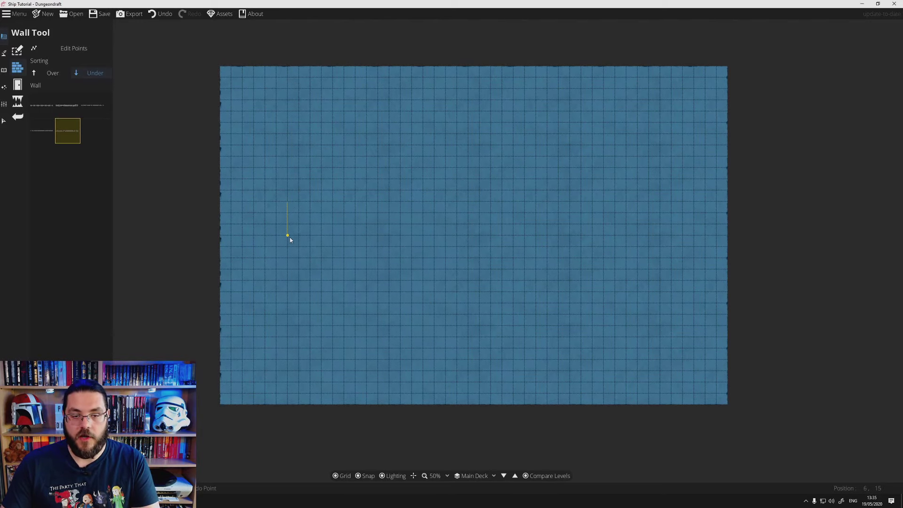
left_click(287, 270)
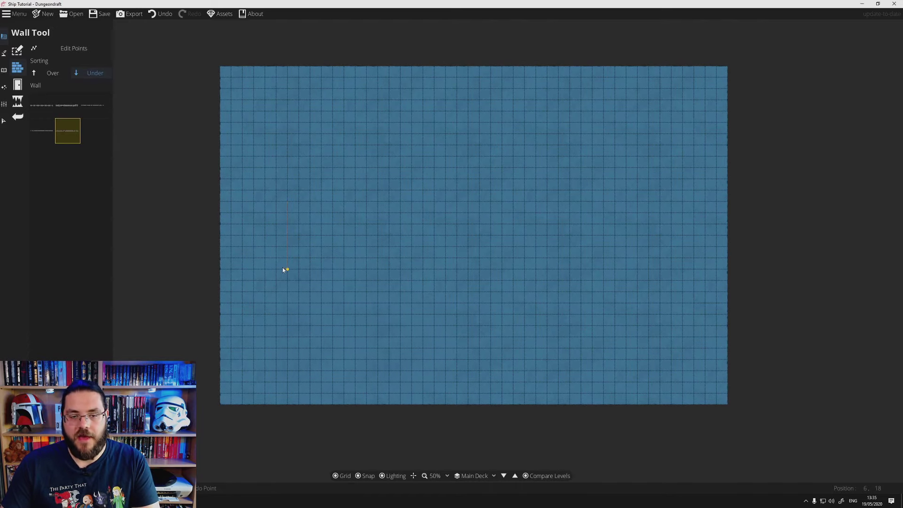
left_click(278, 235)
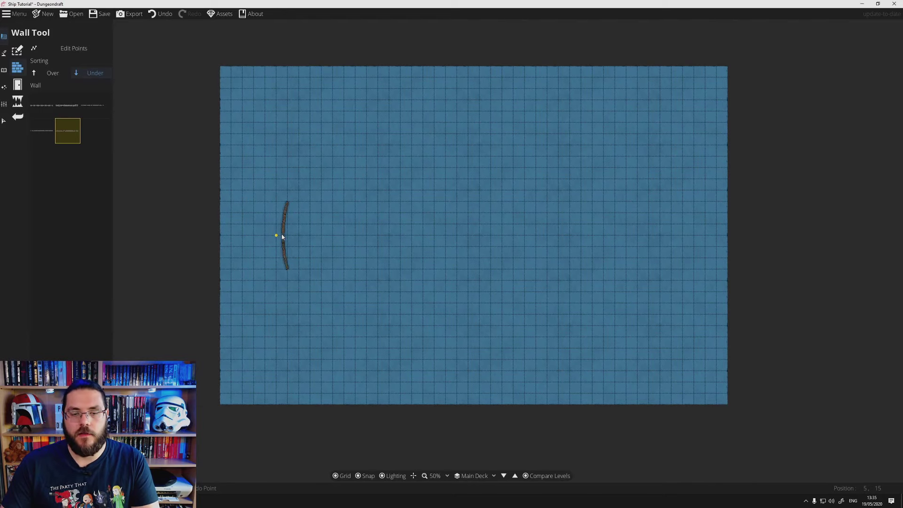